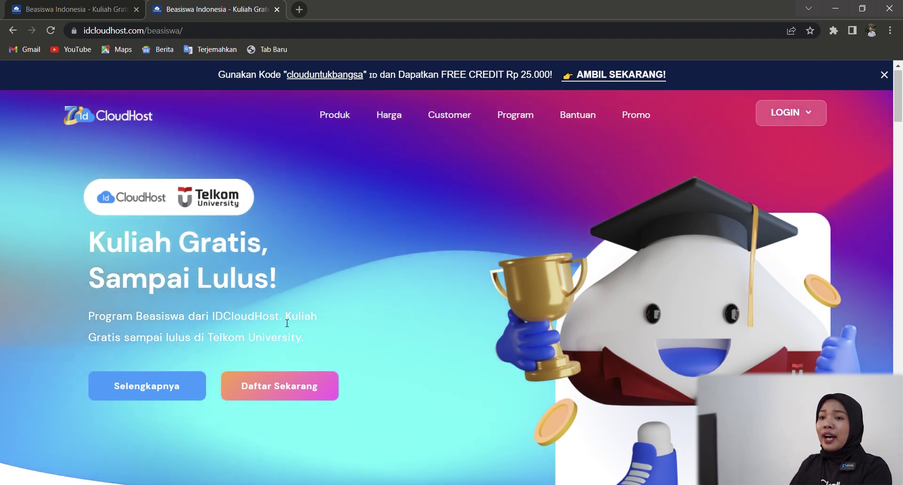
Start the scholarship sign-up via 'Daftar Sekarang' and go to the login page's 'Create a New Account'
scroll(305, 328, down, 2)
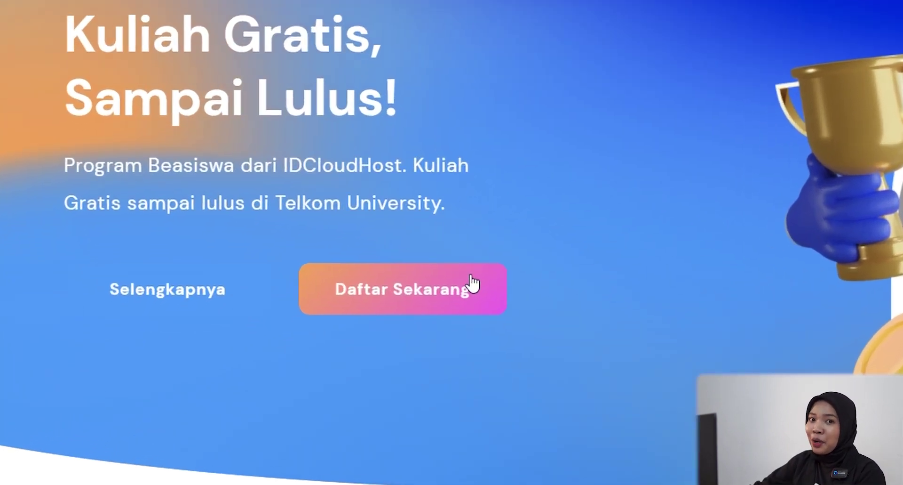
click(473, 283)
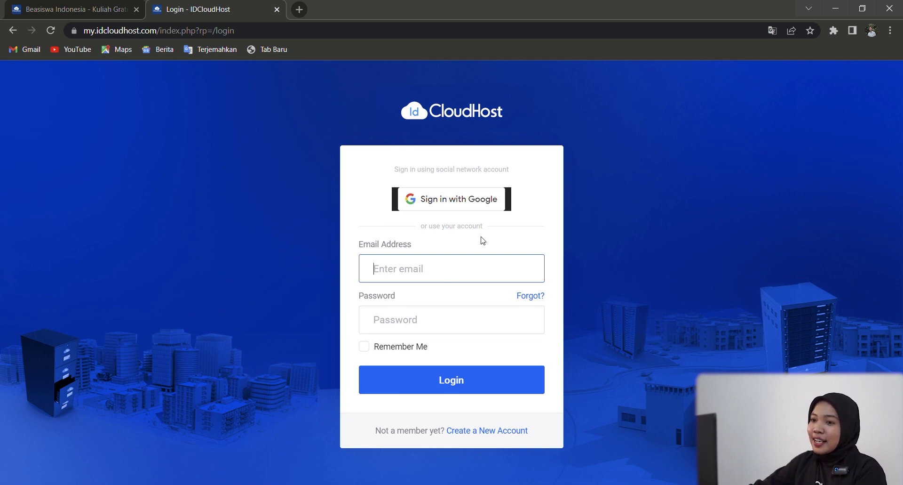
click(480, 201)
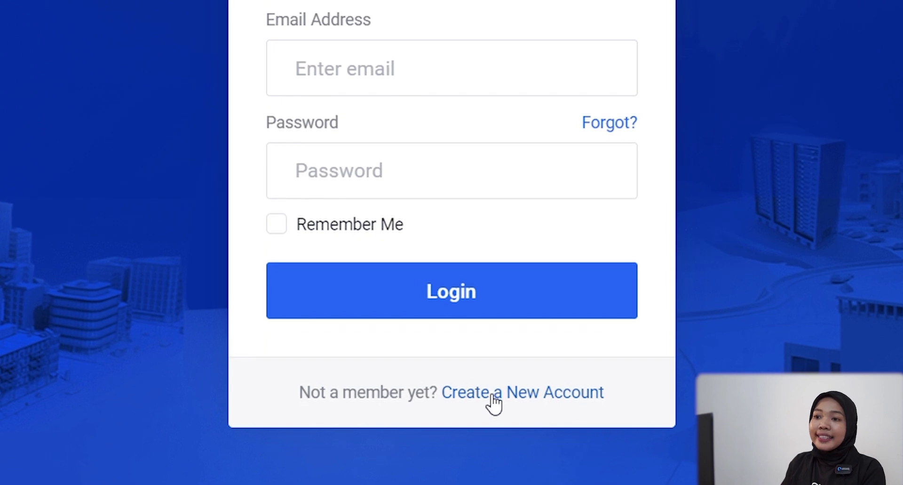
click(494, 394)
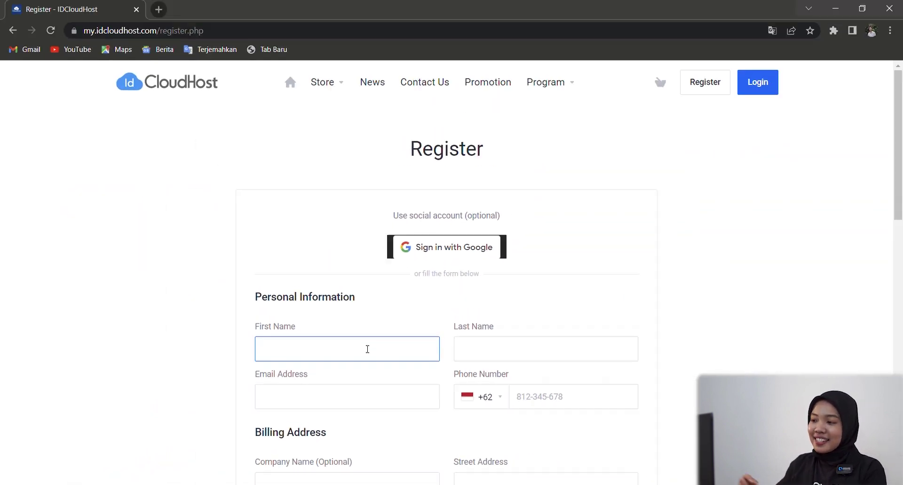
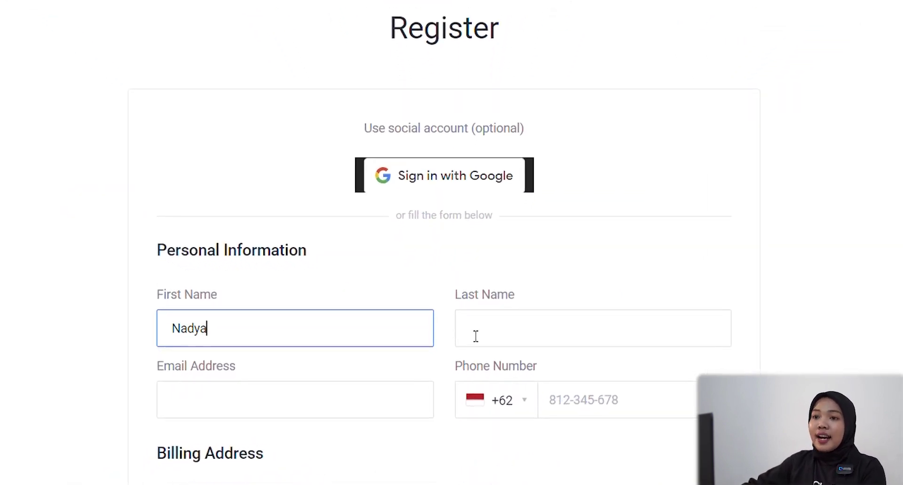
Enter the applicant's first and last name, e-mail address and phone number in the registration form
click(475, 343)
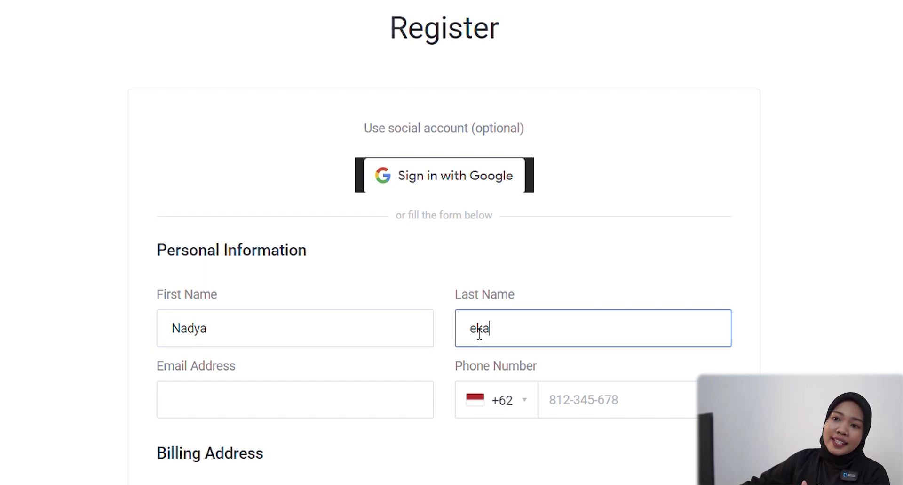
click(340, 414)
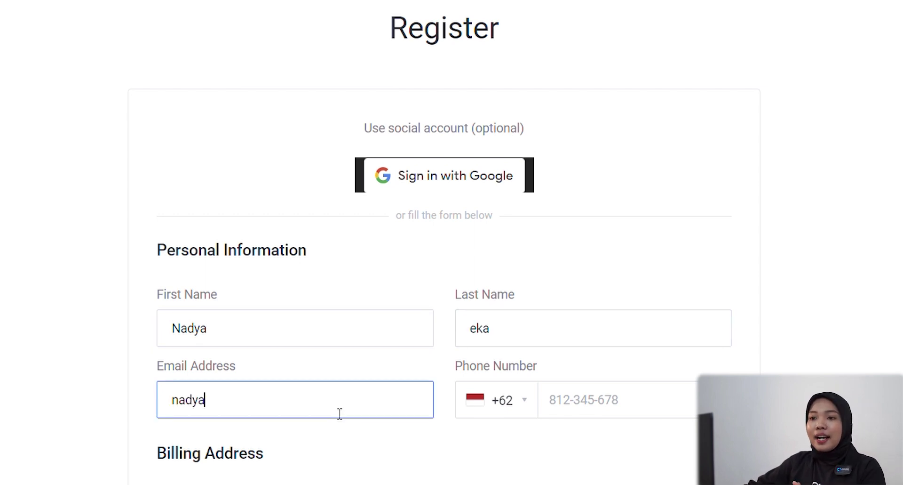
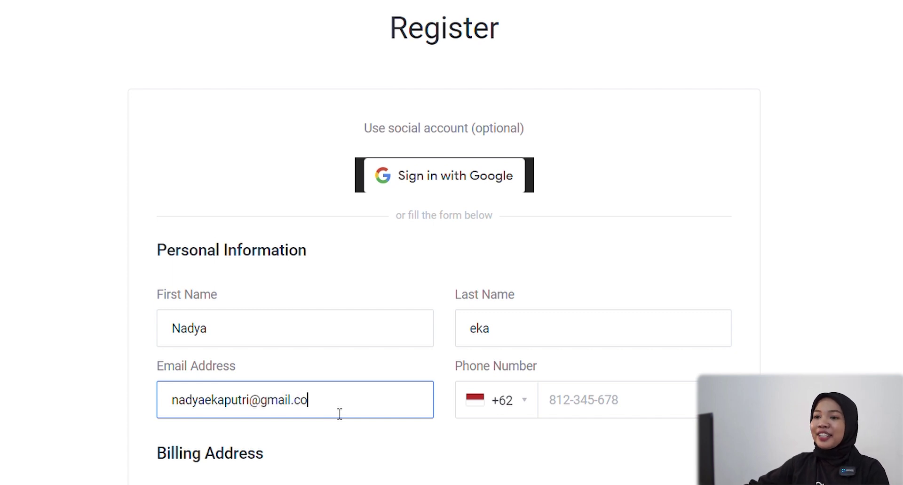
click(567, 403)
text(8123456789)
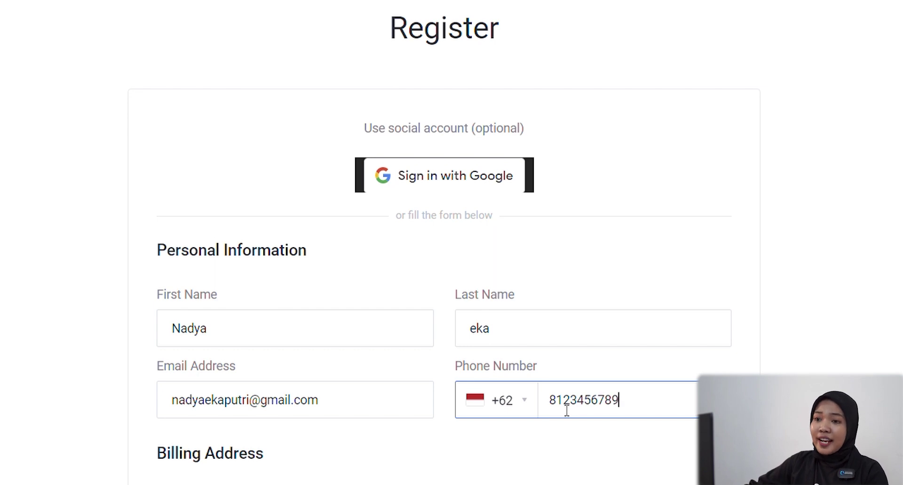
Set the company name to 'SMA 1 Kota' and fill in the street address
scroll(503, 407, down, 5)
click(295, 276)
text(SMA 1 Kota)
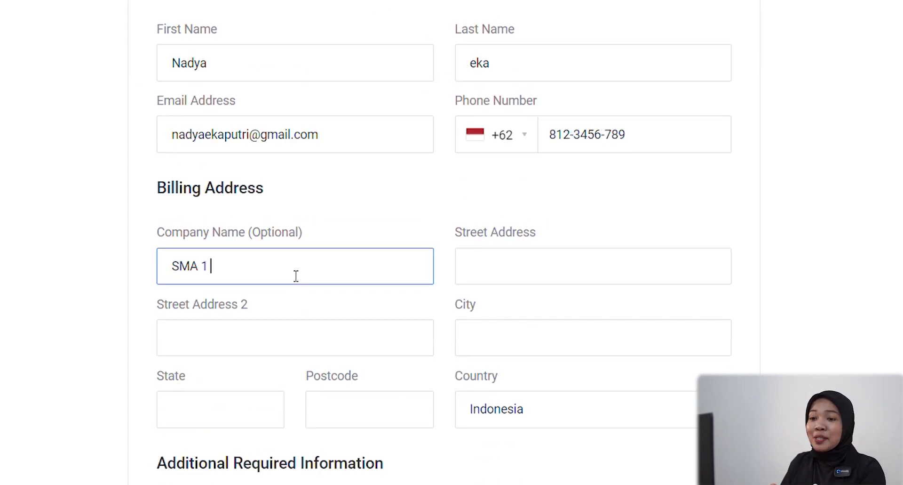
click(506, 277)
text(Jl. Sudirman)
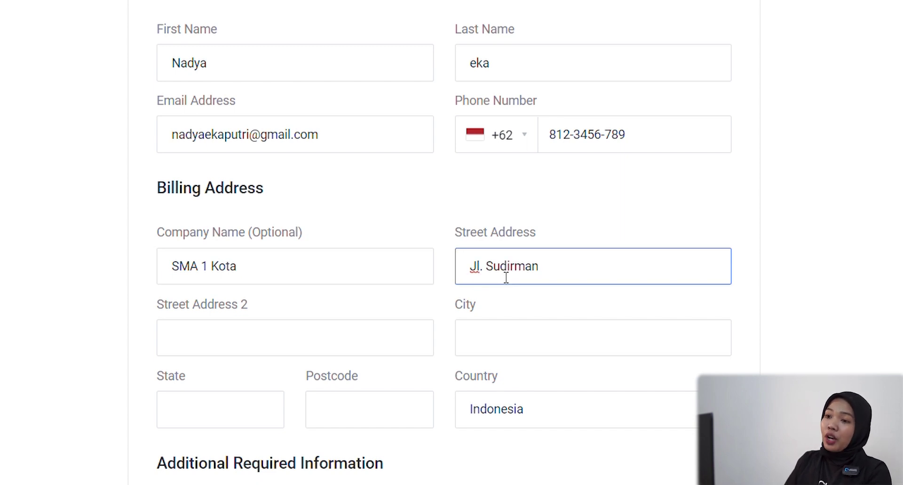
Enter the WhatsApp number and choose Social Media as the 'How did you find us?' source
scroll(419, 296, down, 5)
click(345, 296)
text(0)
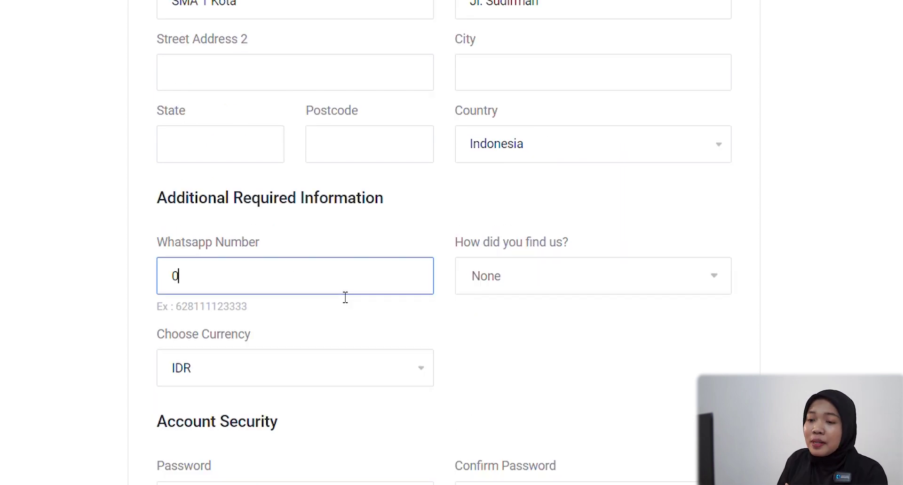
text(8123456789)
click(486, 291)
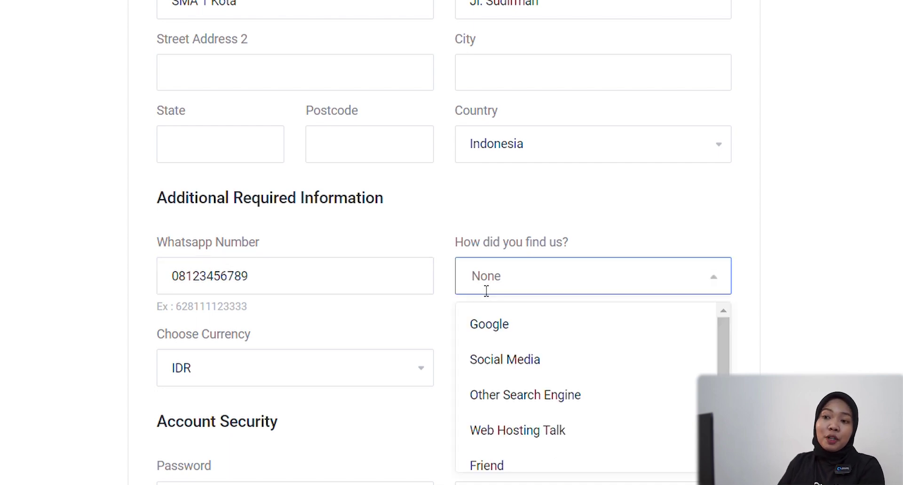
click(502, 370)
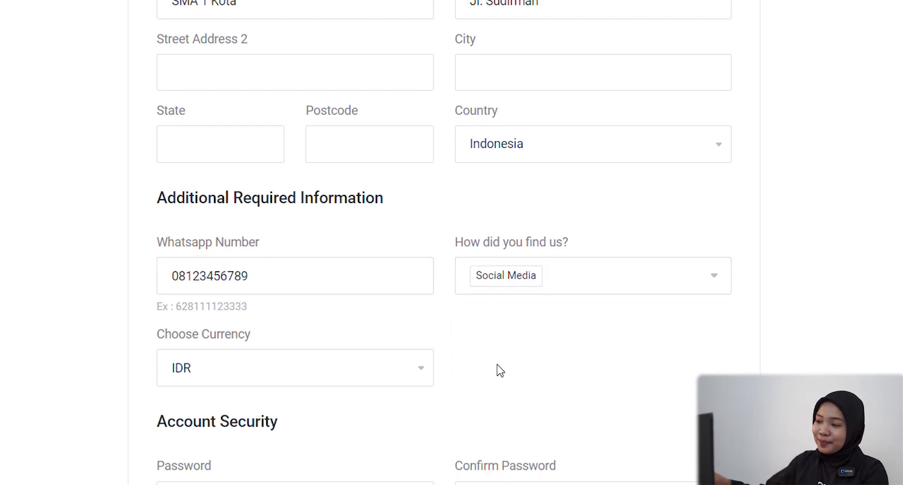
Enter the account password and confirm it
scroll(498, 370, down, 3)
click(245, 331)
text(abc123)
click(501, 325)
text(abc123)
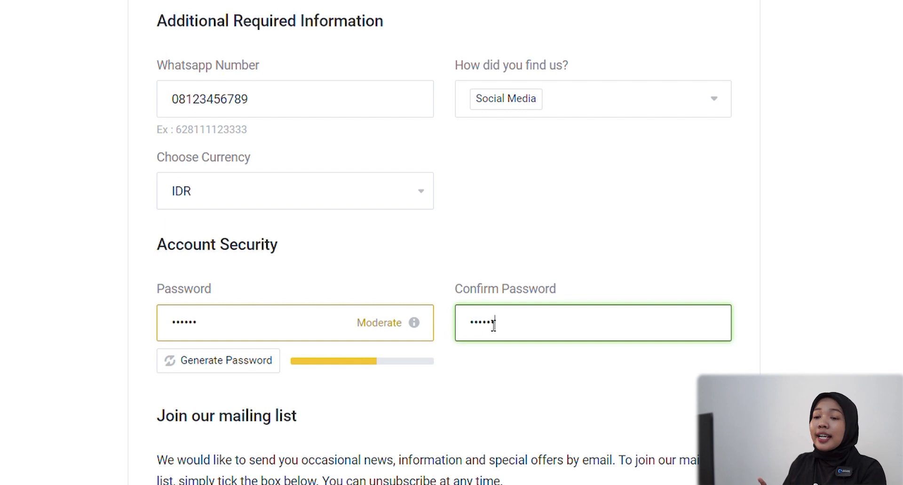
Turn Receive Emails on, accept the Terms of Service and register the account
scroll(494, 324, down, 7)
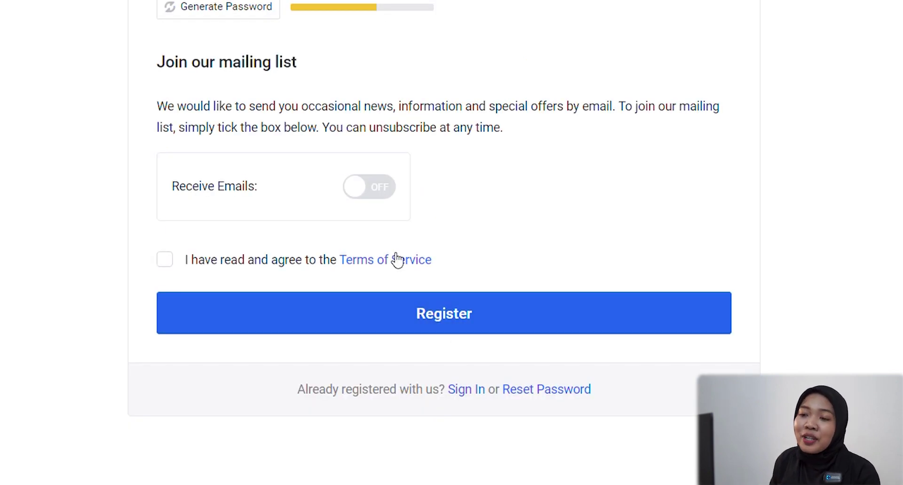
click(392, 195)
click(165, 278)
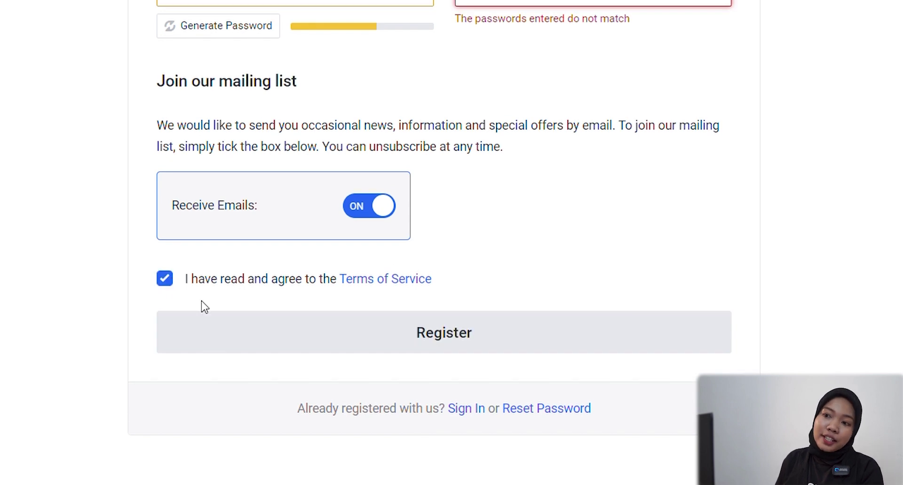
scroll(417, 304, down, 1)
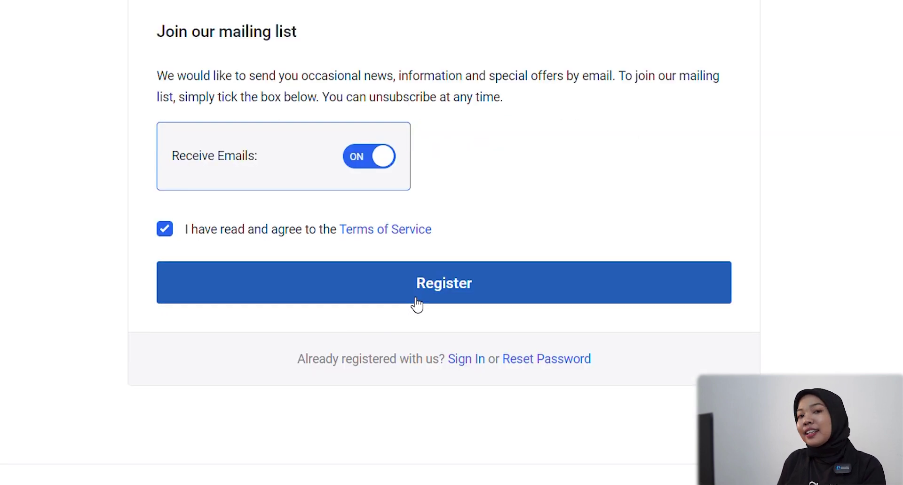
click(417, 303)
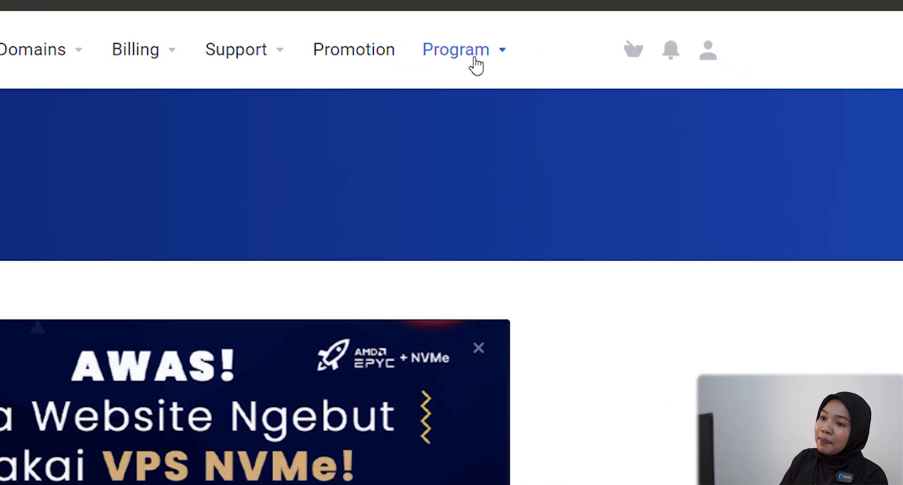
Go to Program > Beasiswa and jump to the scholarship registration form via Daftar Beasiswa
click(475, 56)
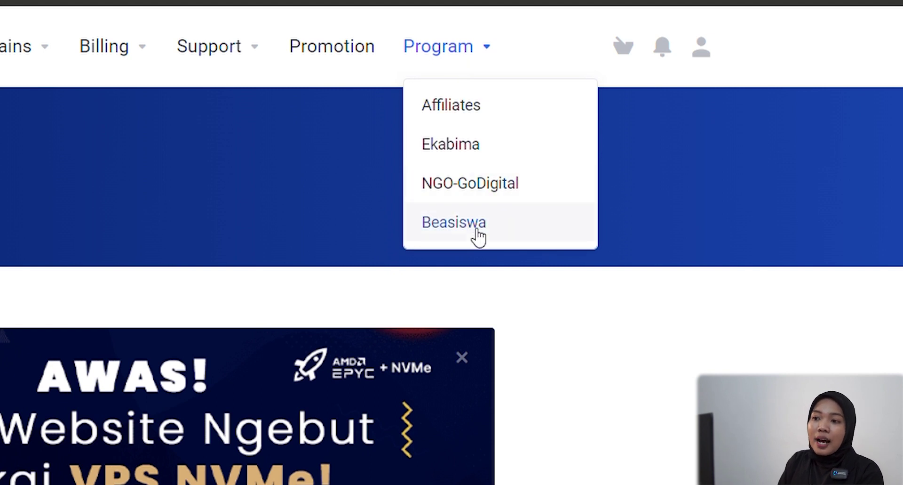
click(478, 233)
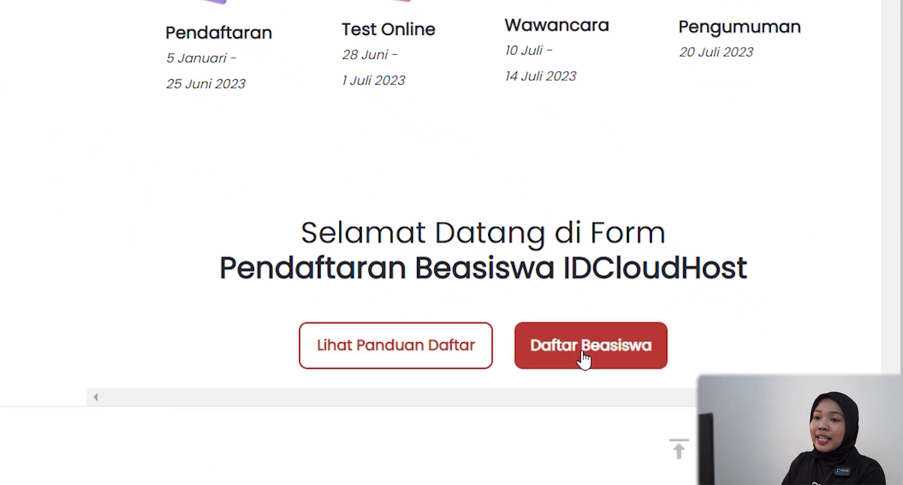
click(583, 360)
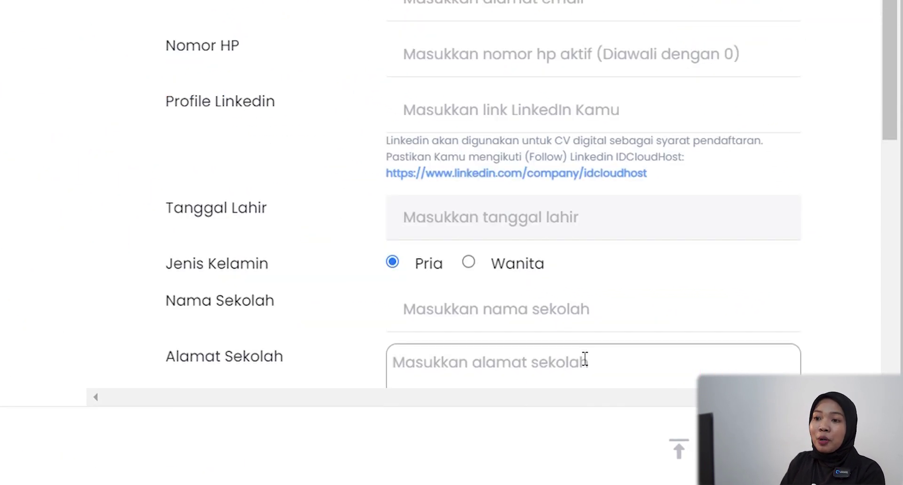
scroll(452, 272, up, 2)
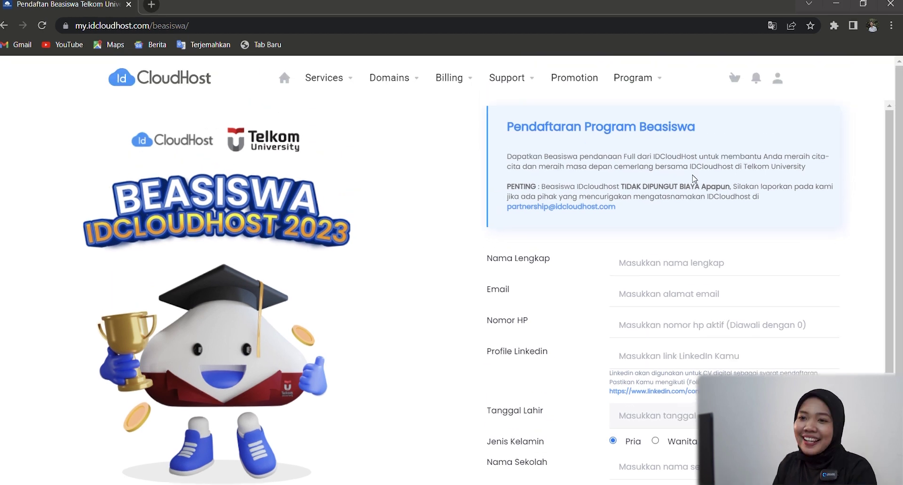
Fill in the applicant's full name, e-mail address, mobile number and LinkedIn profile link
click(693, 187)
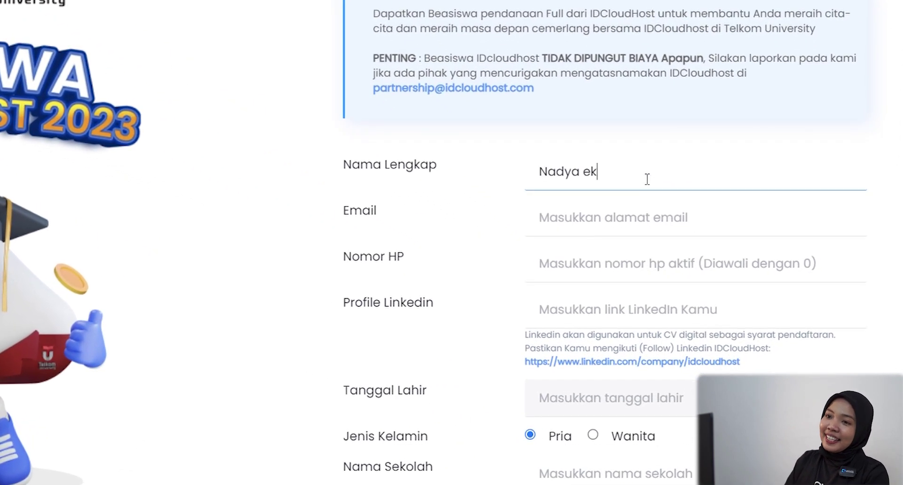
click(644, 226)
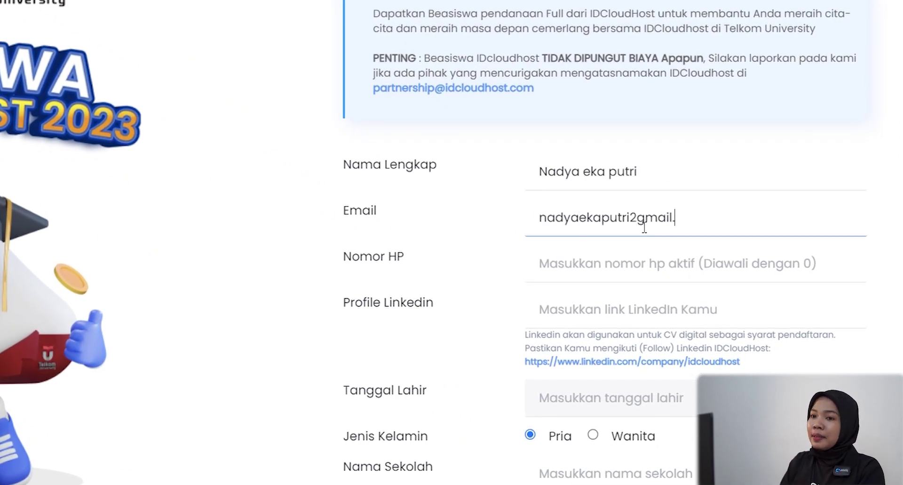
click(644, 269)
text(08123456789)
click(639, 314)
text(www.linkedin/nadya)
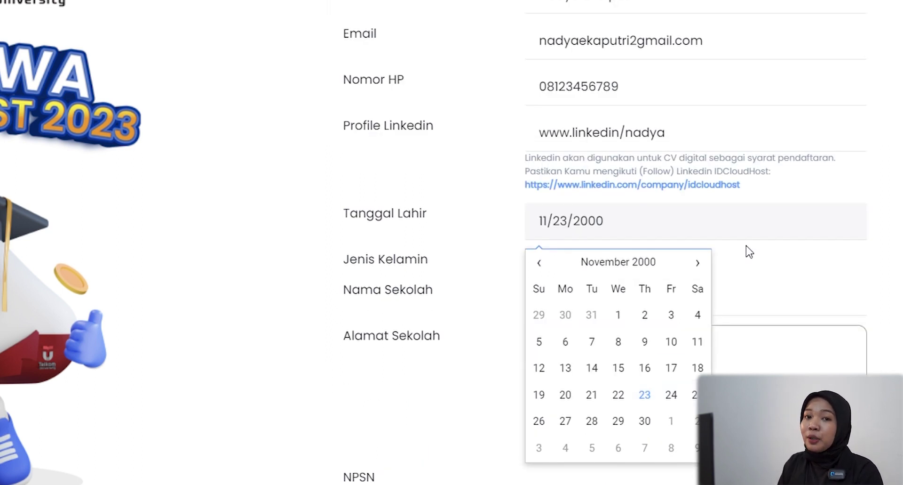
Set the birth date, gender Wanita, school SMA 1 Kota, the school address and NPSN 123456789
click(746, 245)
click(592, 257)
click(612, 308)
text(S)
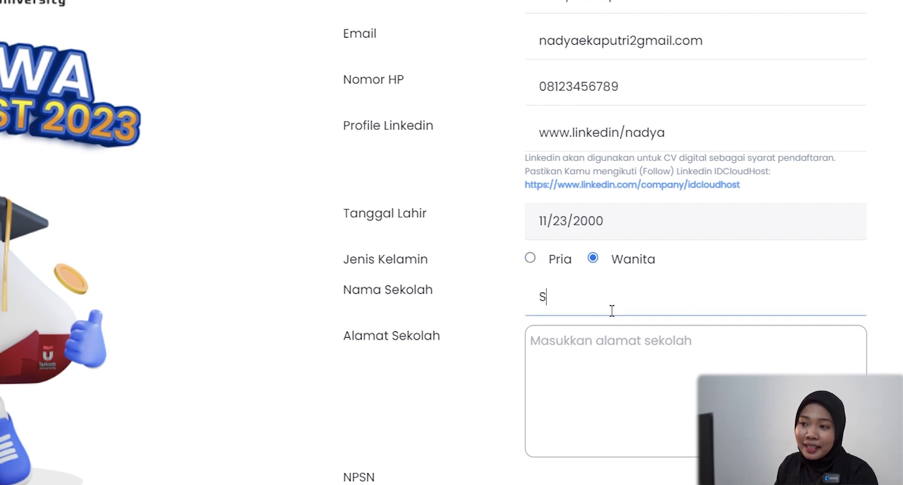
text(MA 1 Kota)
click(617, 374)
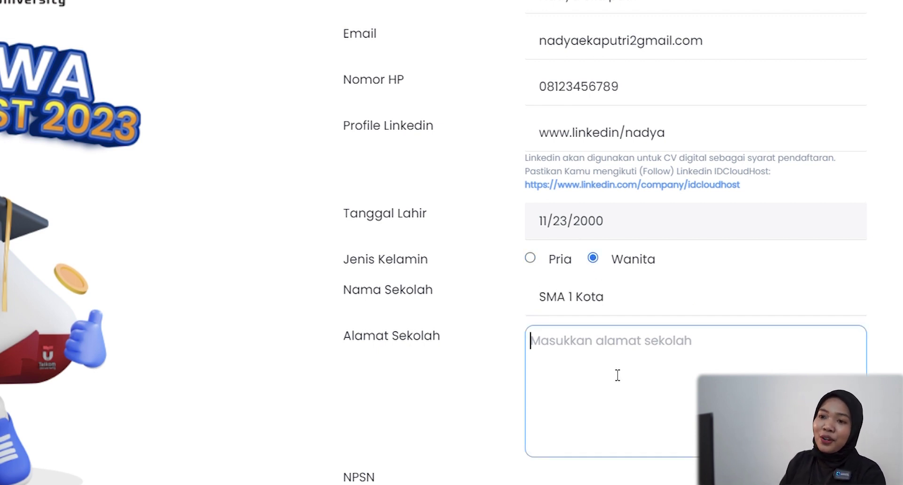
text(Jl. Sudirman)
scroll(618, 375, down, 3)
click(615, 377)
scroll(615, 378, down, 3)
text(123456789)
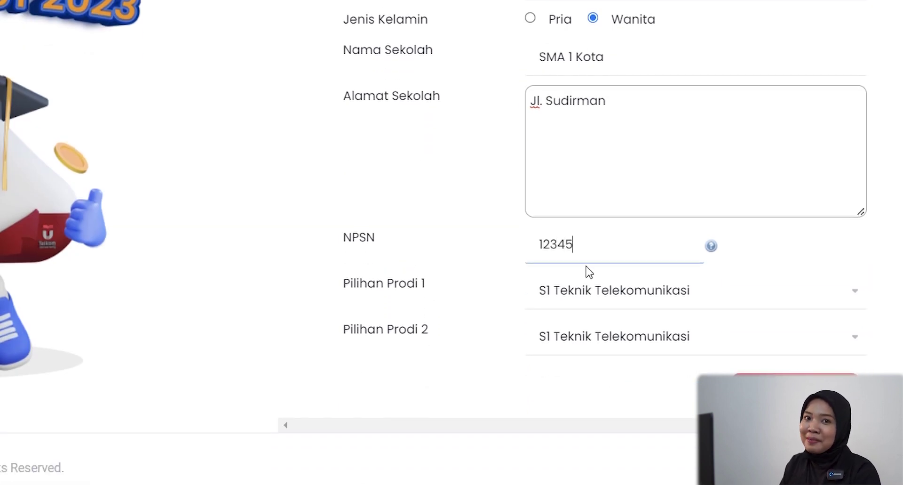
click(605, 299)
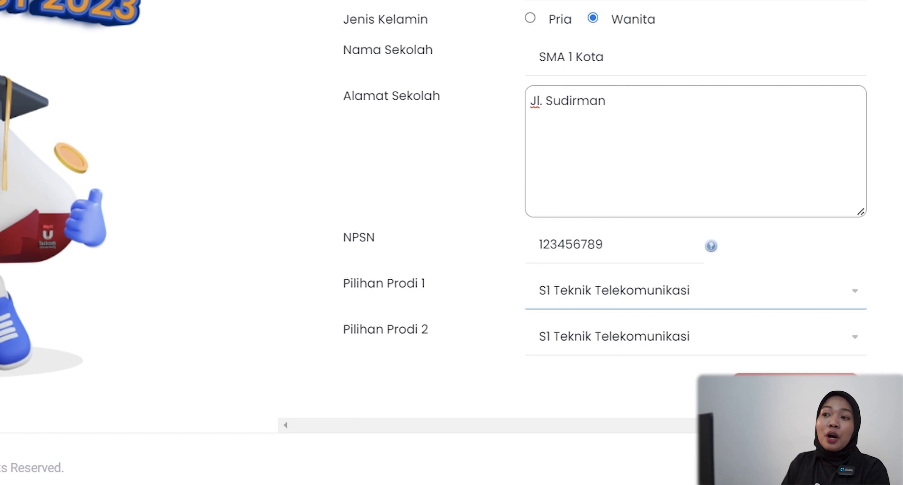
Pick S1 Informatika as first and S1 Ilmu Komunikasi as second study choice
key(Up)
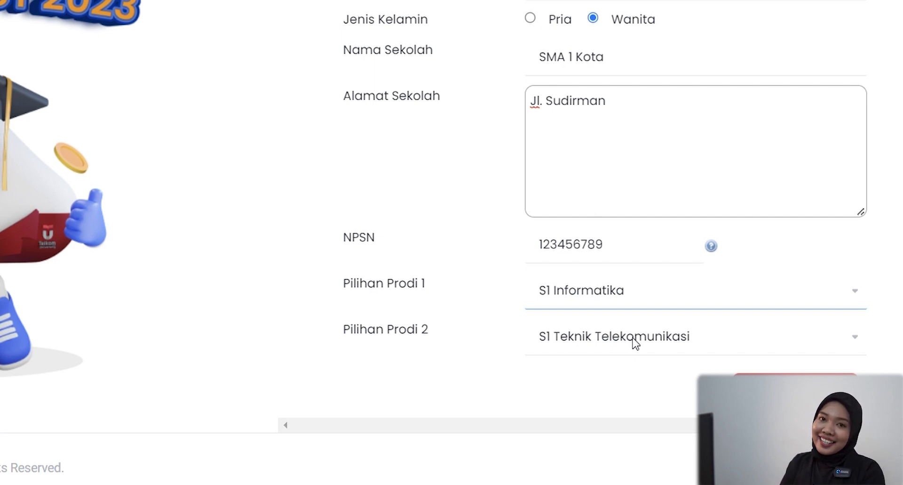
click(641, 202)
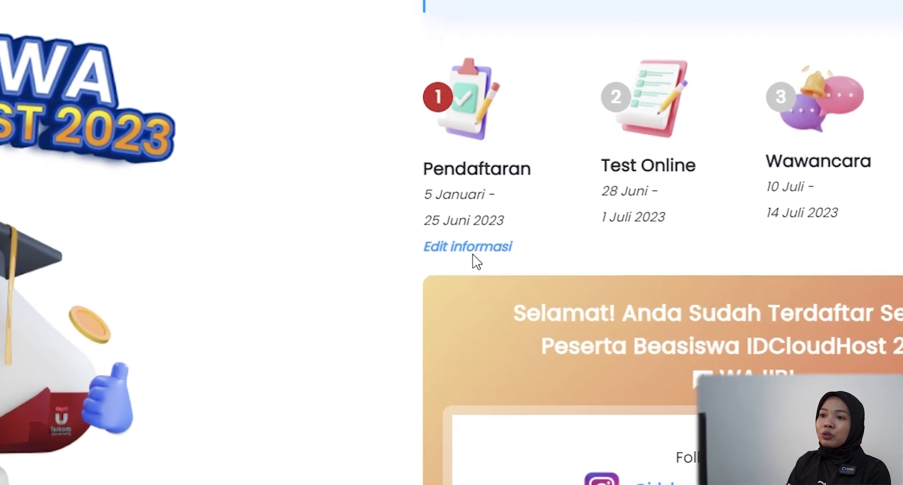
click(462, 262)
scroll(534, 252, down, 5)
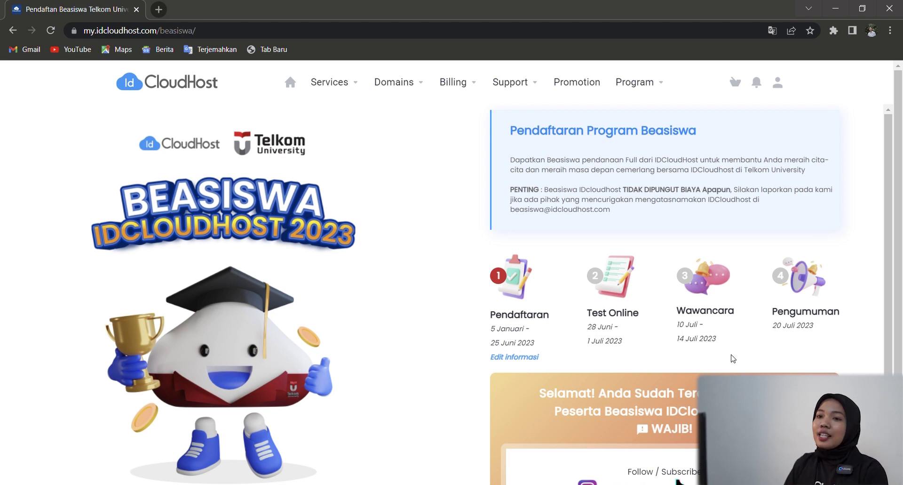
scroll(732, 355, down, 3)
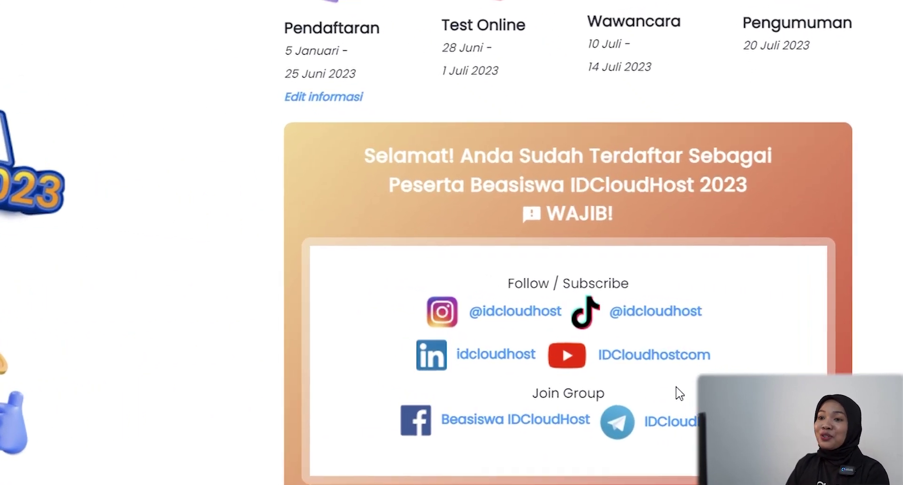
scroll(679, 392, down, 3)
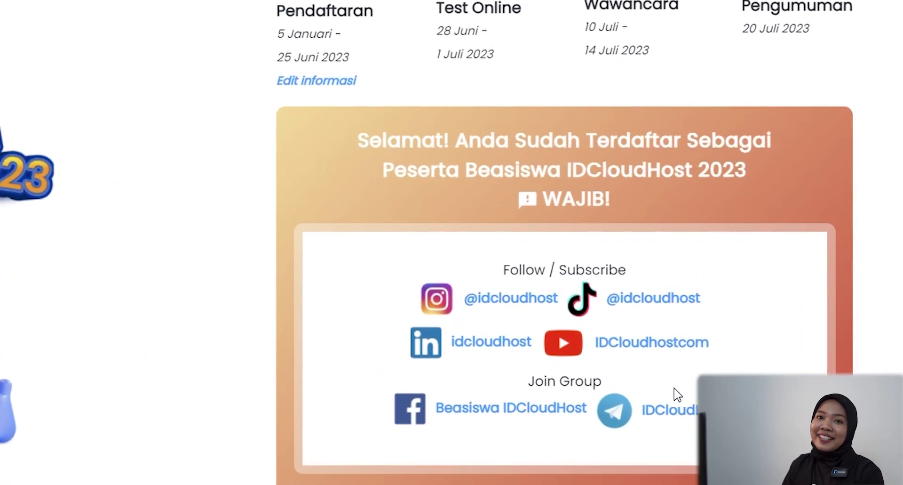